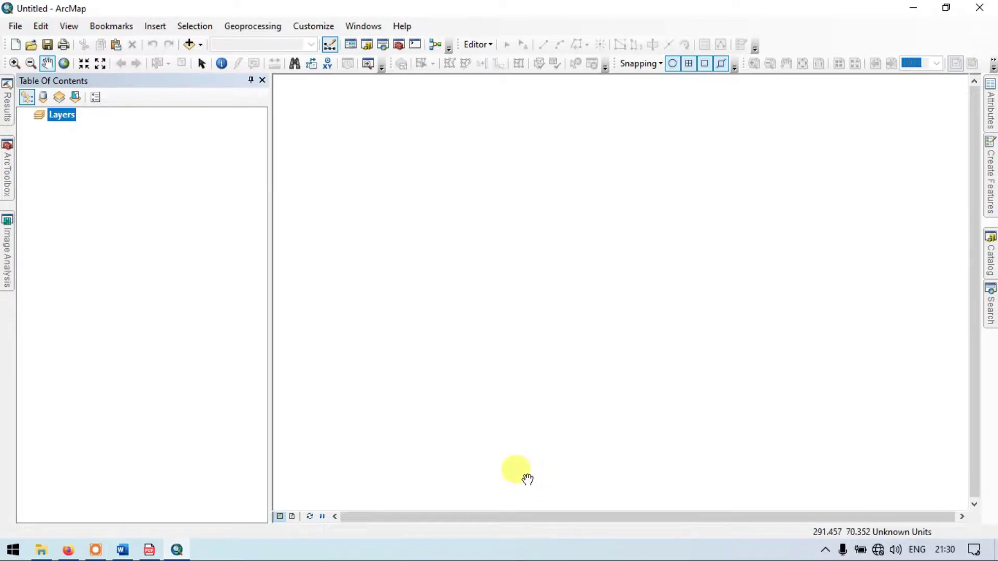
Bring the 'Soil Adjusted Vegetation Index (SAVI)' Word document to the front
click(122, 549)
scroll(557, 281, up, 10)
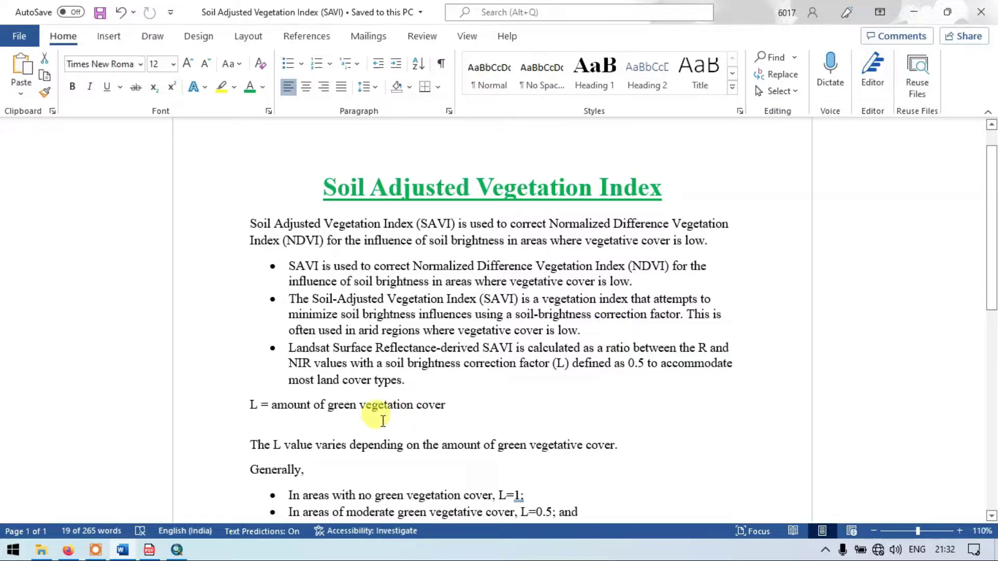
scroll(364, 421, down, 2)
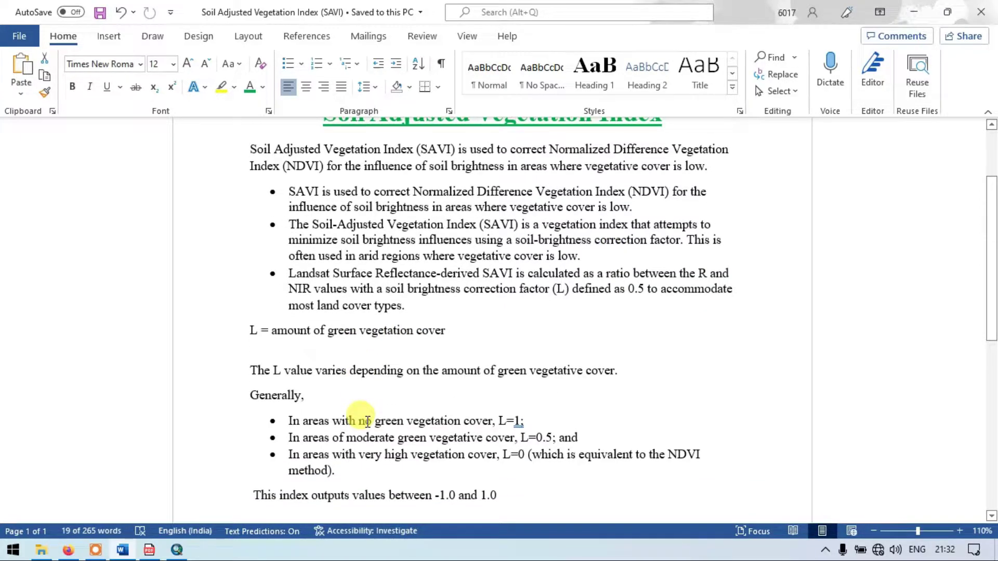
scroll(367, 421, down, 1)
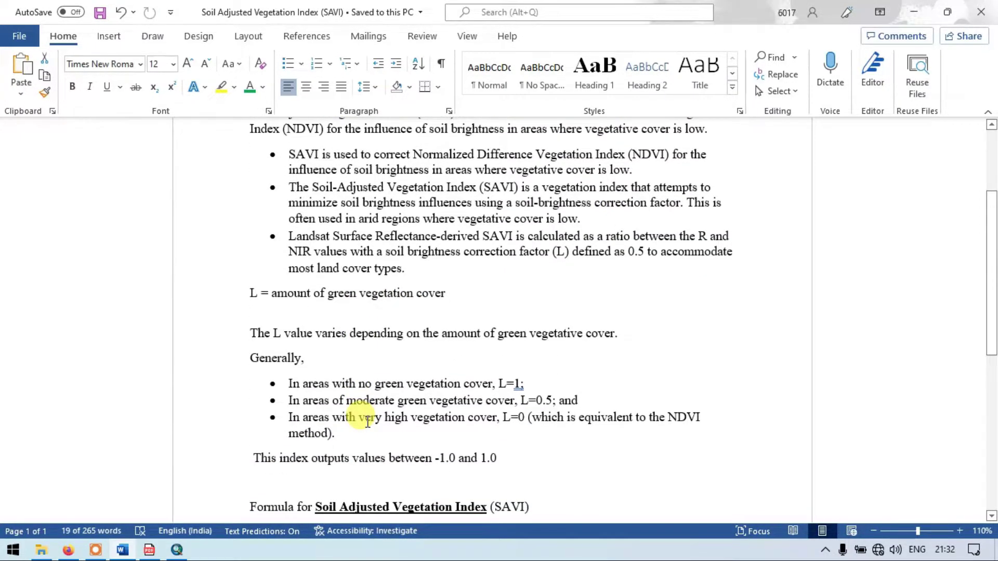
scroll(367, 423, down, 5)
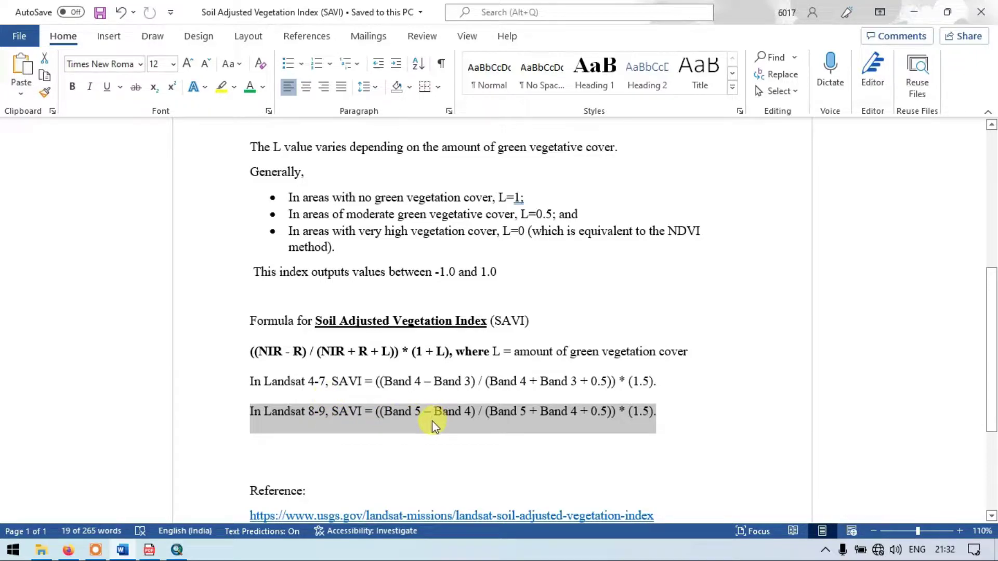
Highlight the Landsat 4-7 formula and the 1.5 multiplier in the Landsat 8-9 formula
drag(262, 381, 656, 384)
click(427, 437)
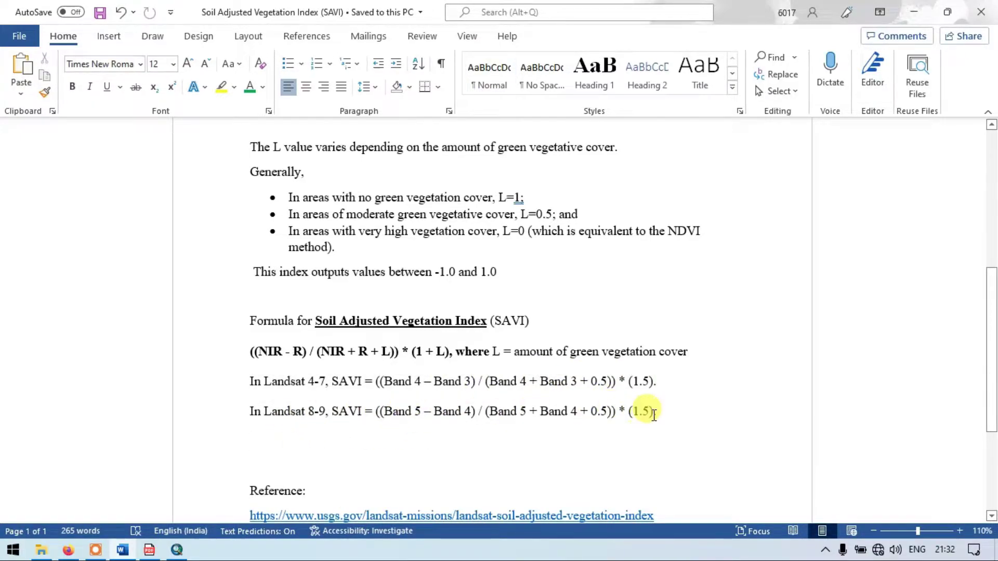
drag(684, 414, 253, 413)
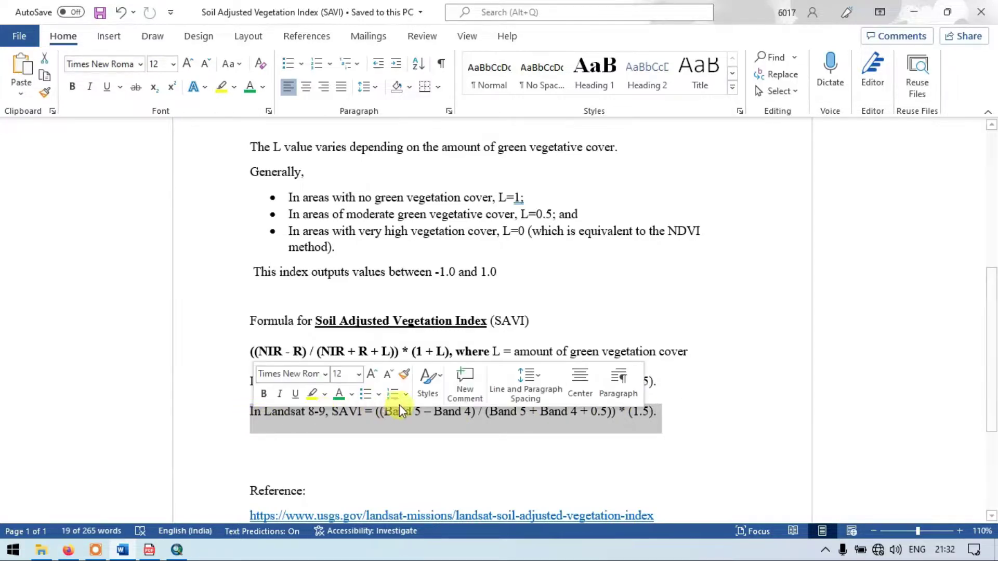
click(519, 419)
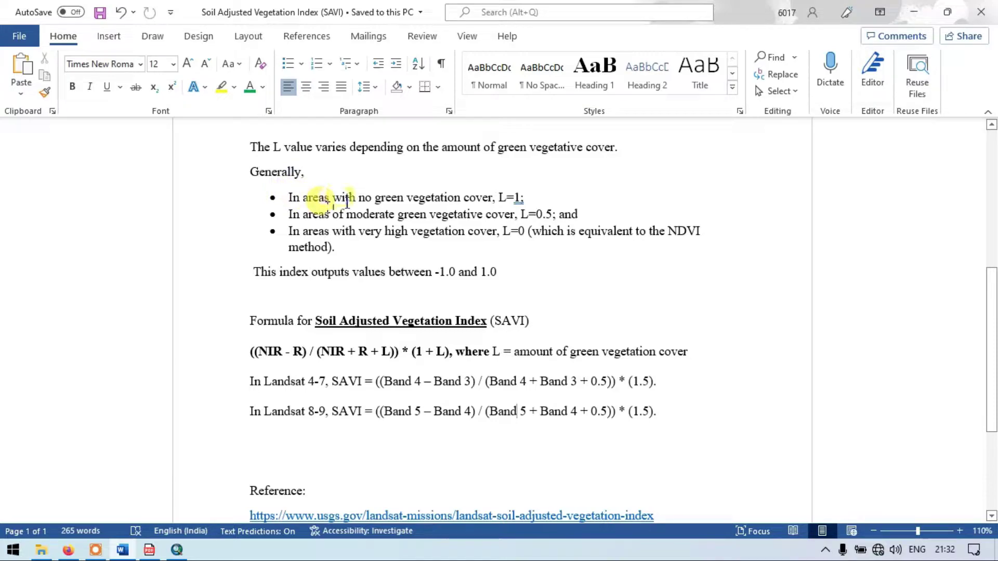
Add a comma after 'cover' in the first bullet and highlight the moderate and high cover bullets
click(495, 199)
text(,)
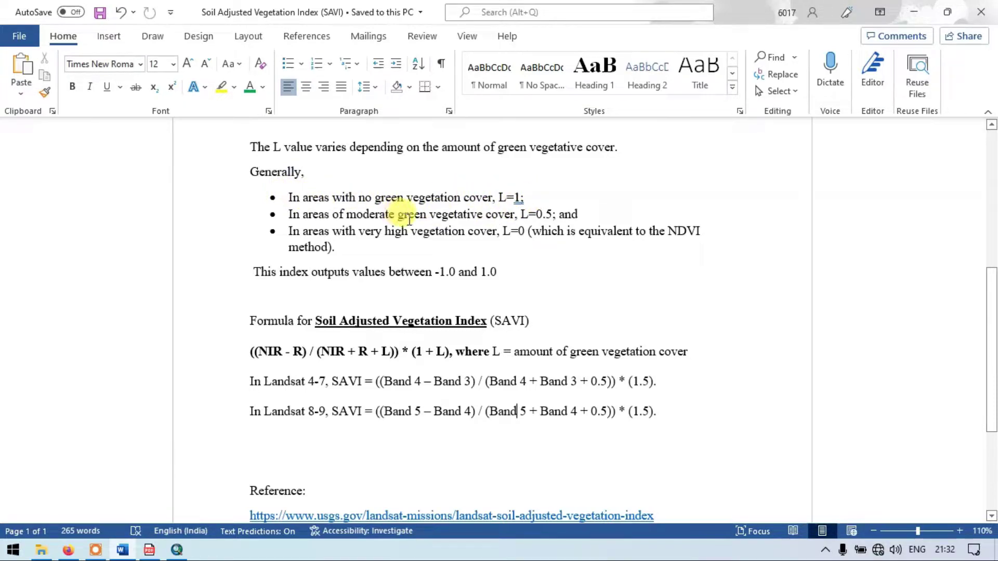
drag(349, 224, 553, 218)
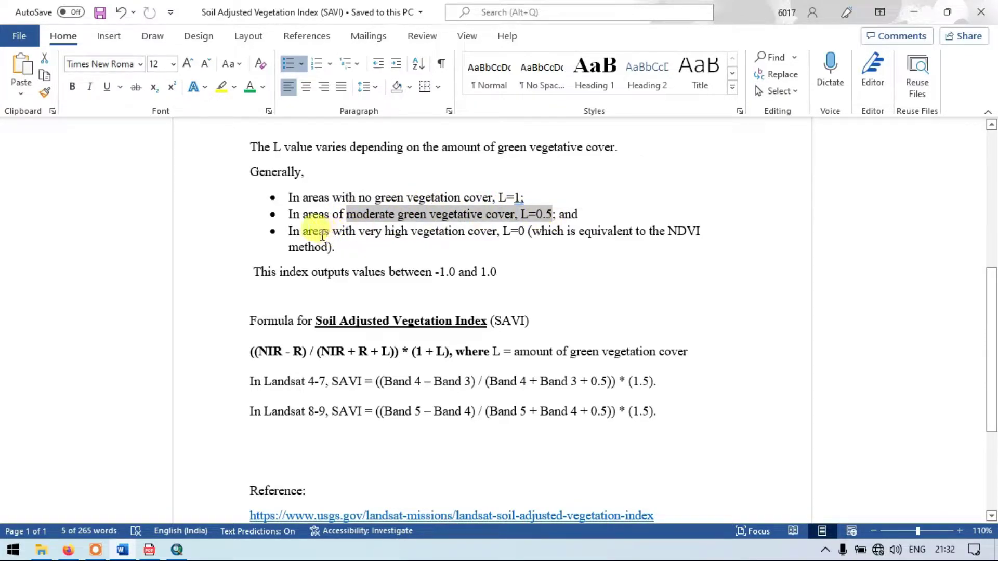
drag(303, 232, 529, 235)
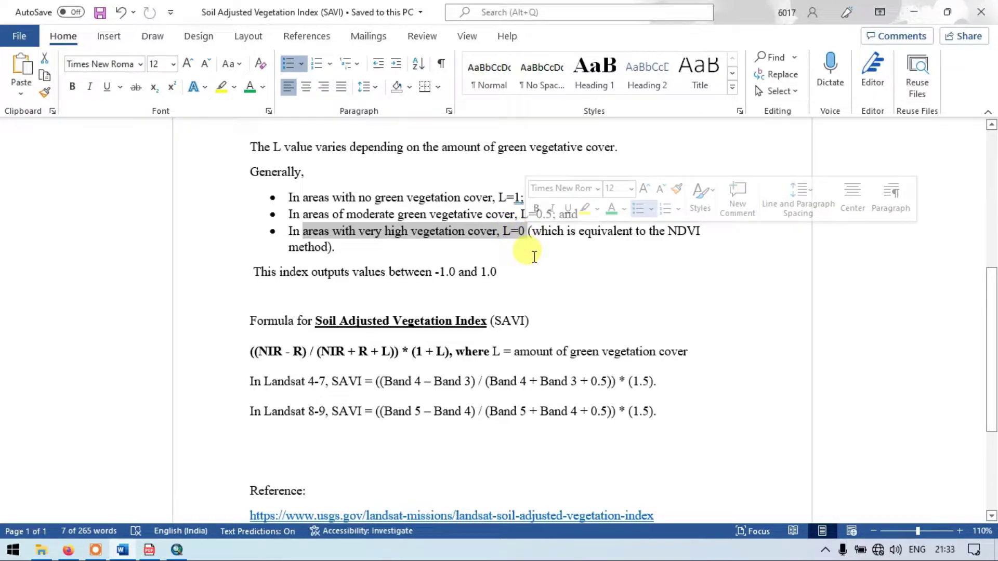
click(568, 276)
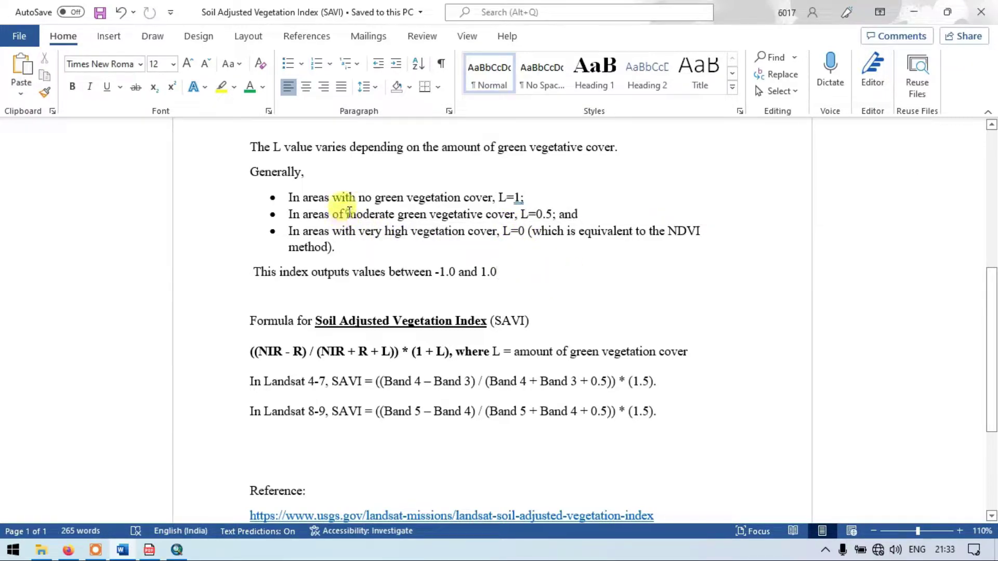
drag(348, 211, 515, 218)
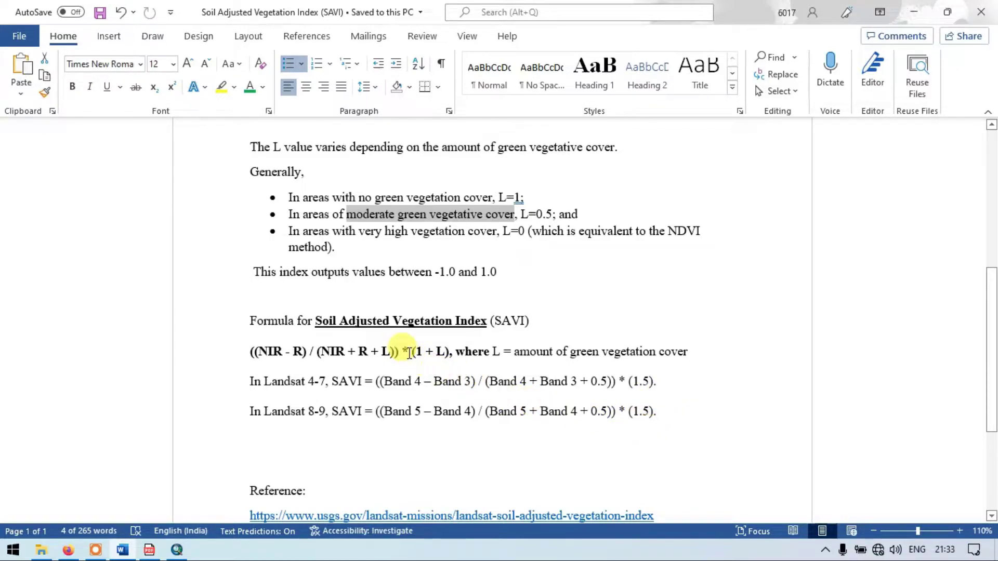
Highlight the (1 + L) and (1.5) formula factors, then scroll down to the references
drag(404, 352, 442, 361)
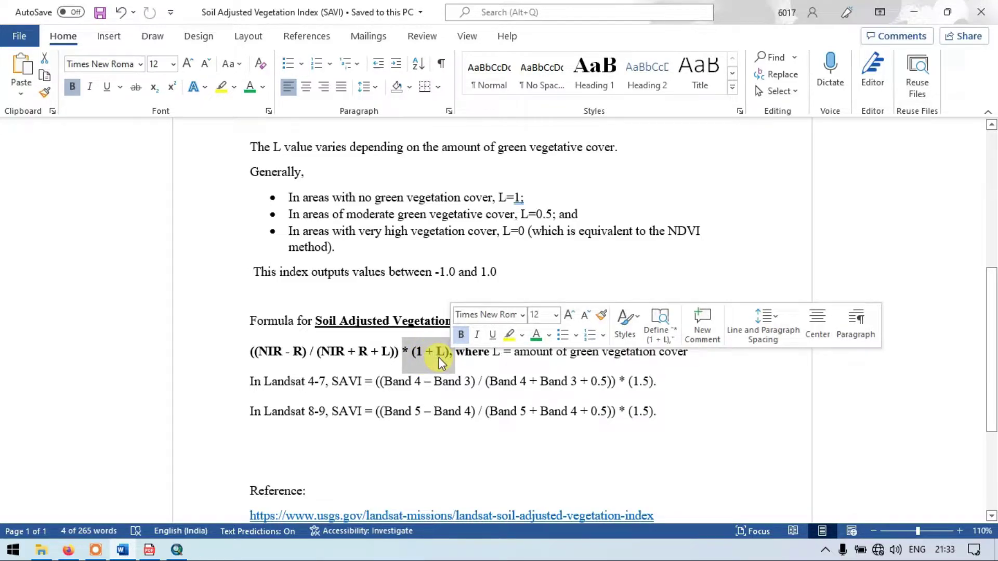
click(493, 359)
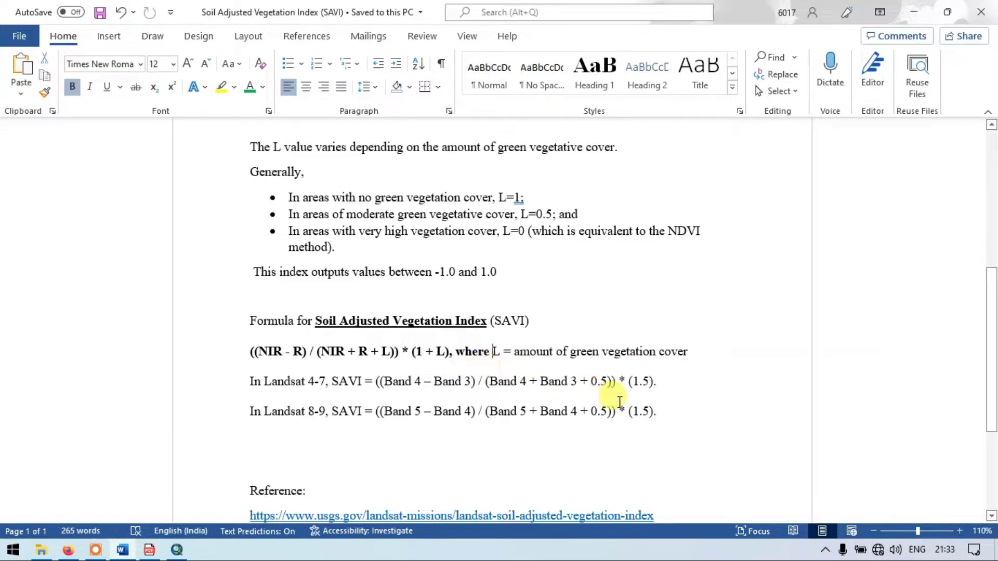
drag(630, 414, 656, 414)
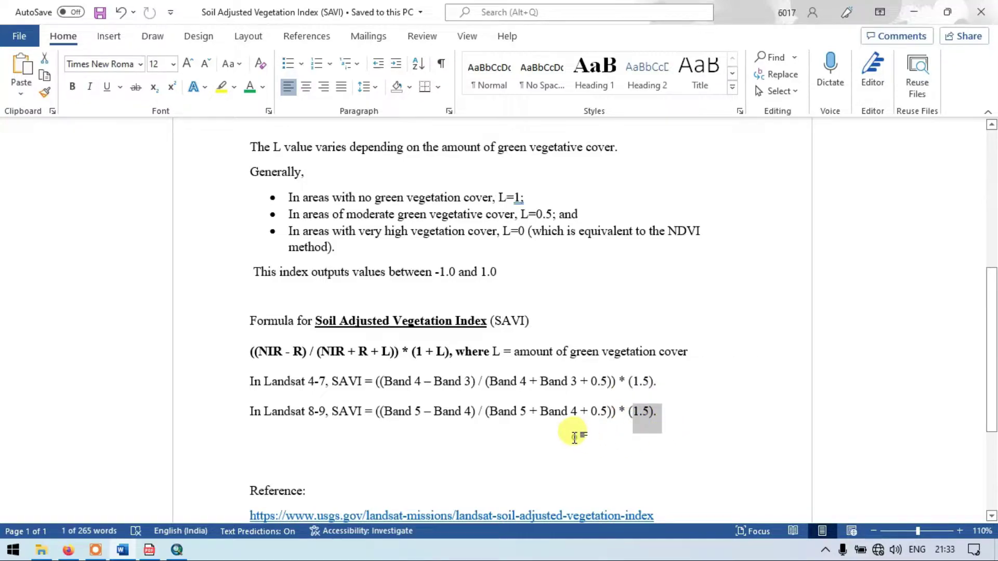
click(439, 428)
scroll(421, 421, down, 3)
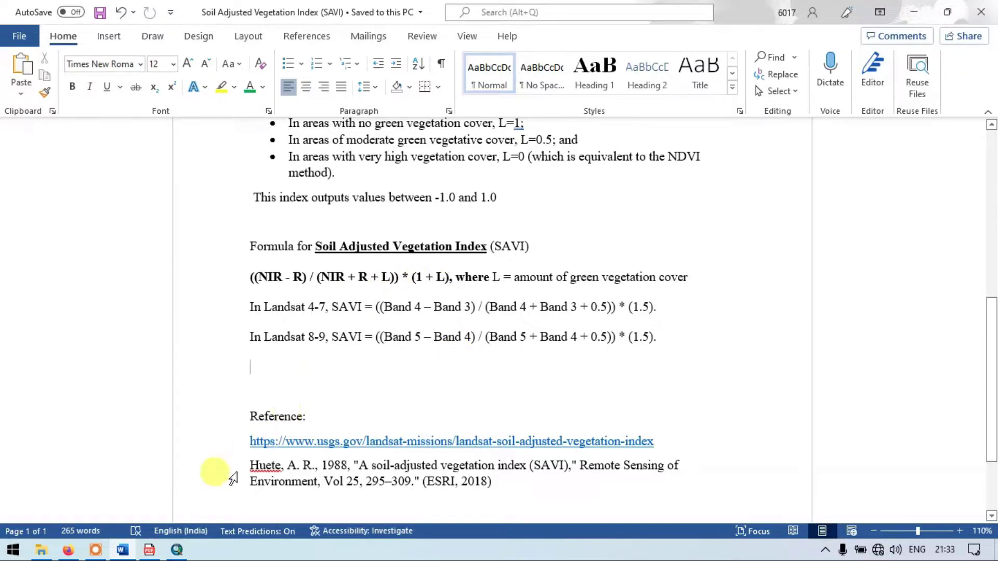
In ArcMap, add the B4.TIF and B5.TIF rasters from Satellite_imag to the map
click(177, 550)
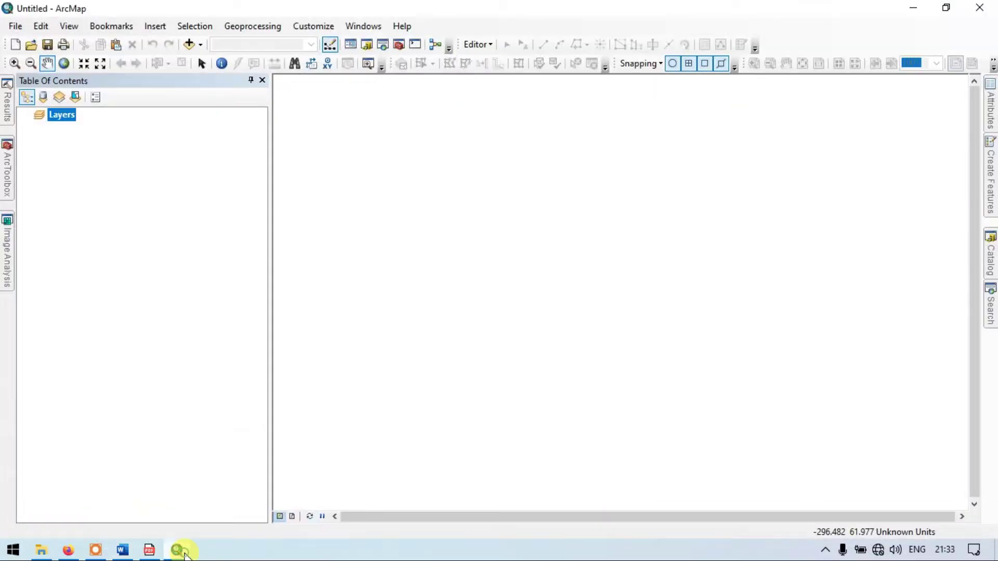
click(200, 44)
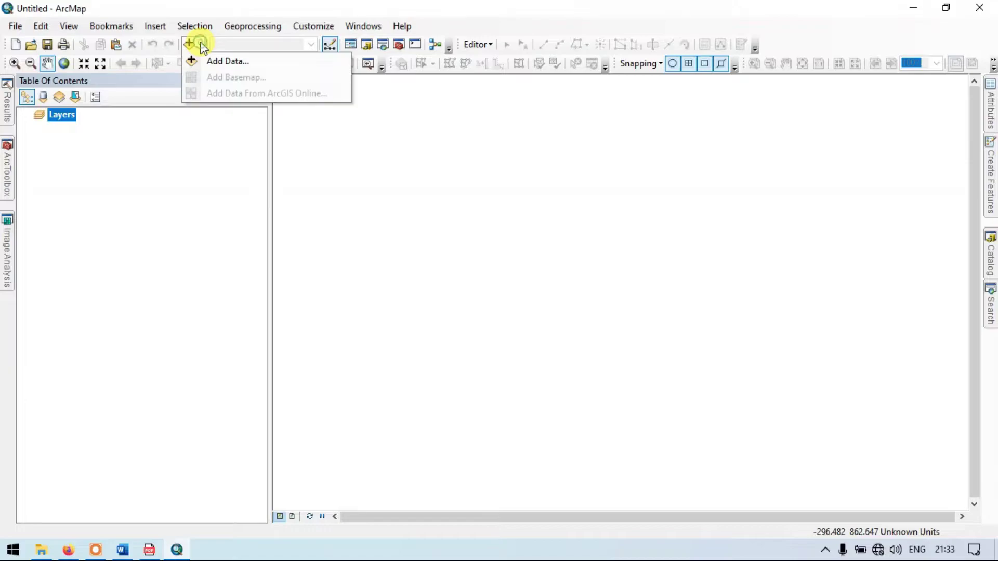
click(224, 64)
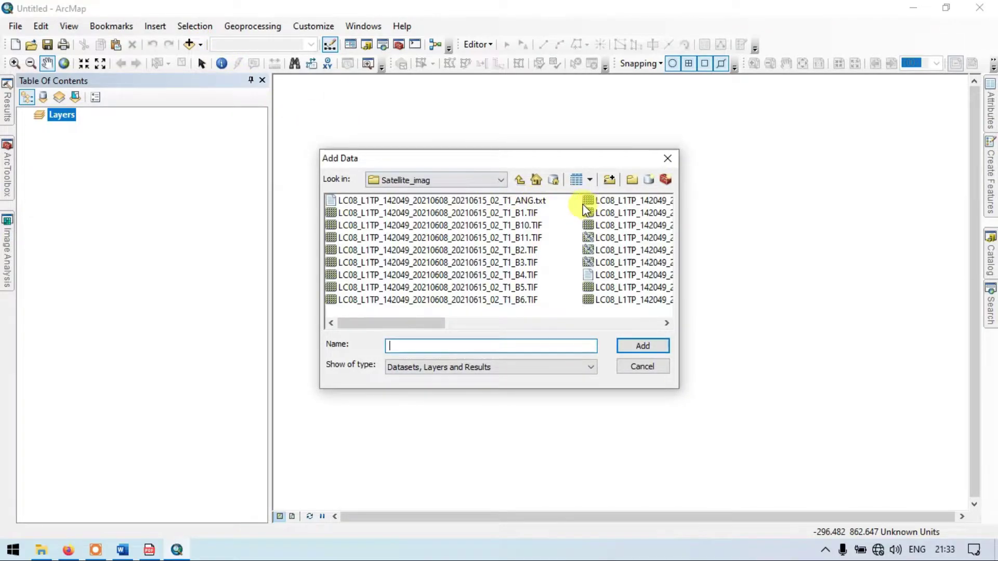
click(523, 273)
shift+click(522, 285)
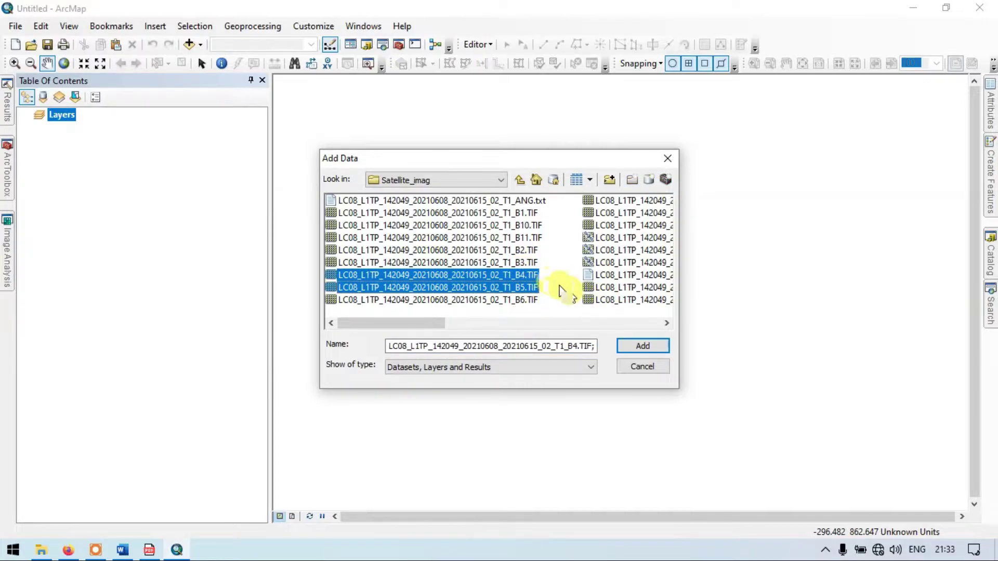
click(641, 348)
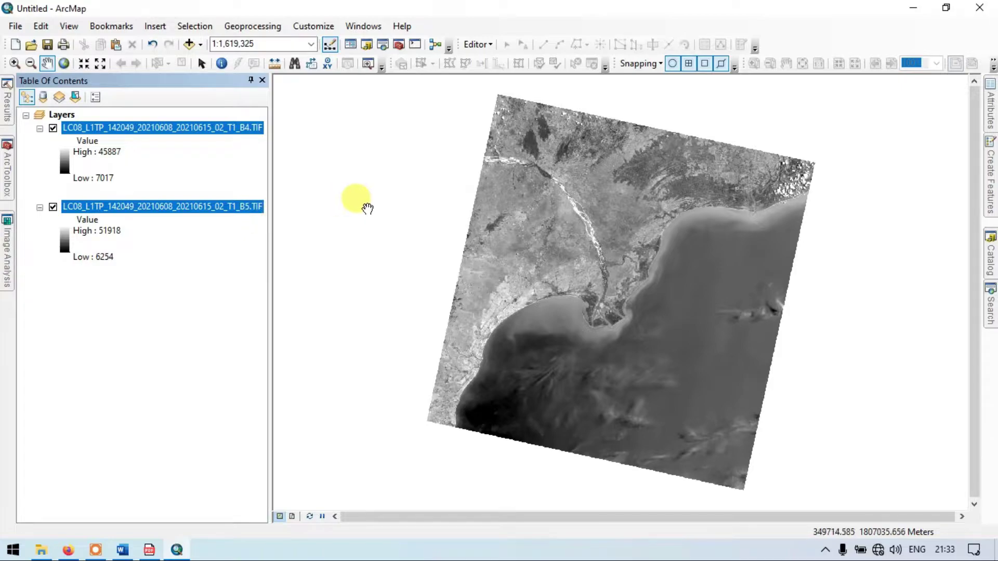
drag(642, 208, 598, 218)
scroll(599, 219, up, 2)
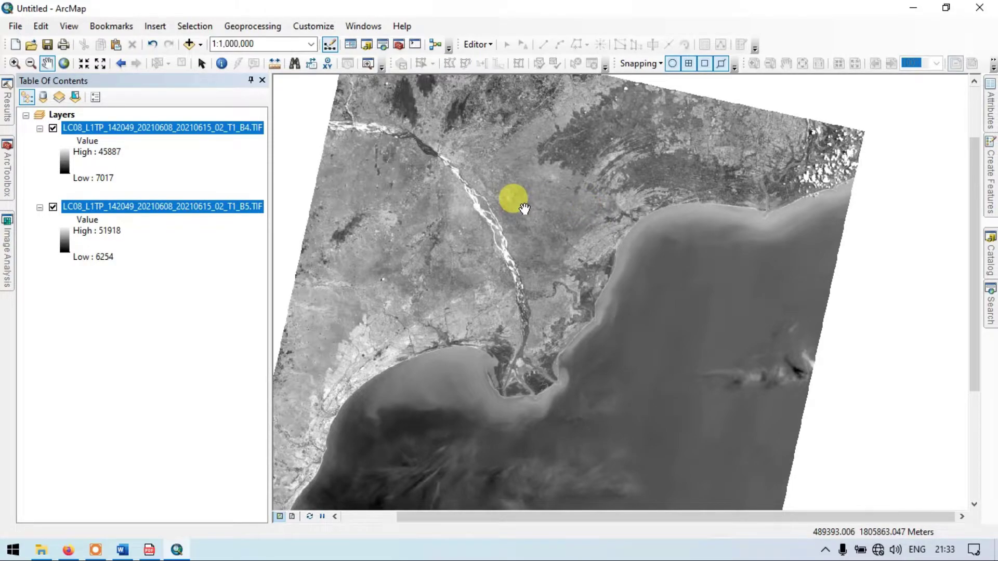
scroll(535, 214, down, 1)
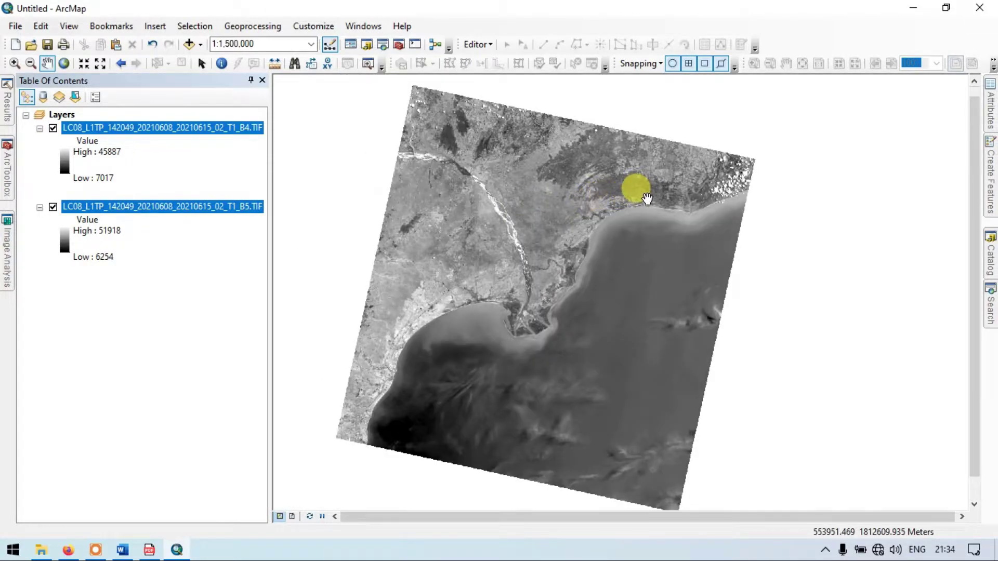
Search for 'raster' in the Search pane and open the Raster Calculator tool
mouse_move(989, 311)
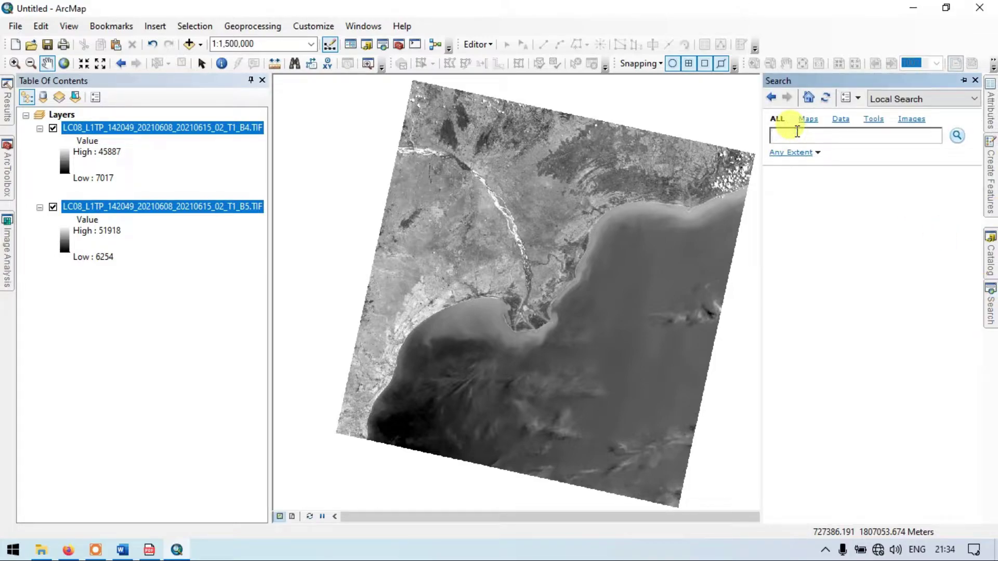
click(797, 132)
text(raster calculator)
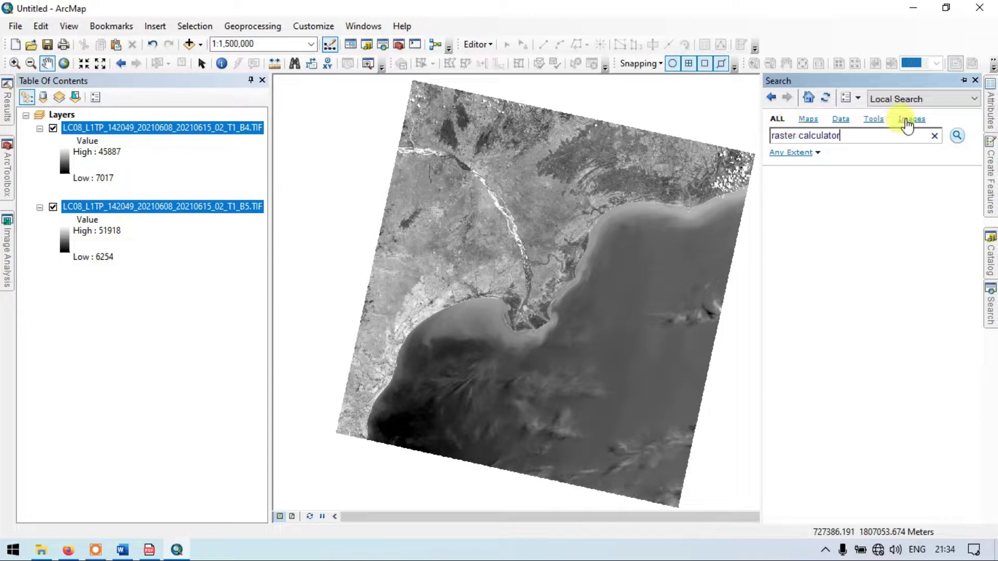
click(962, 140)
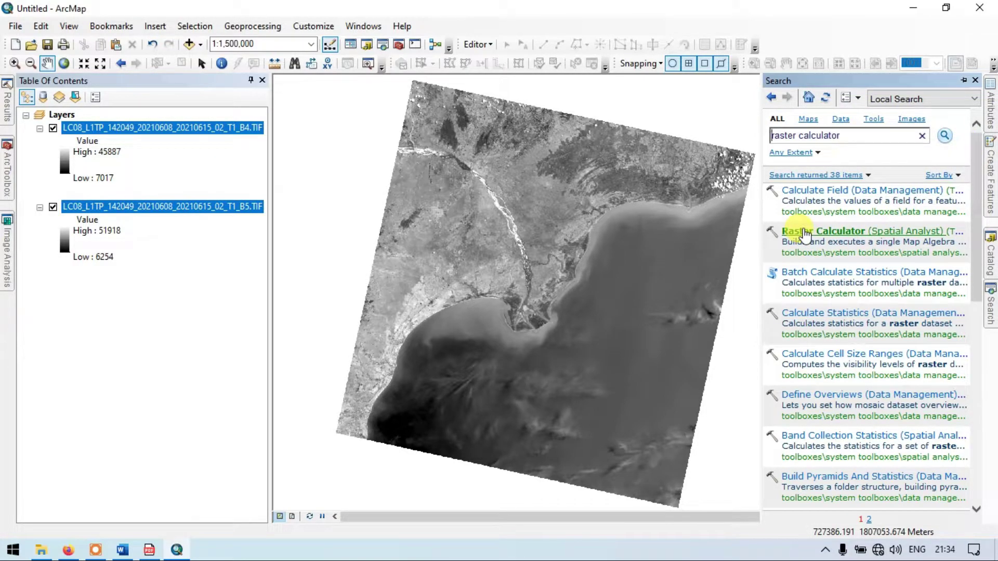
click(928, 232)
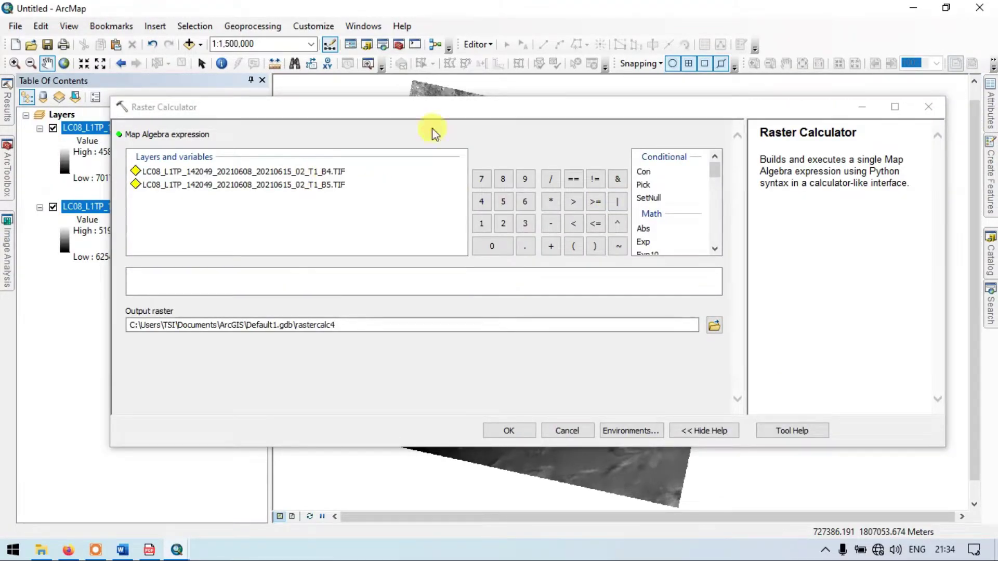
Move the Raster Calculator dialog up and left, then return to the SAVI Word document
drag(542, 112, 512, 94)
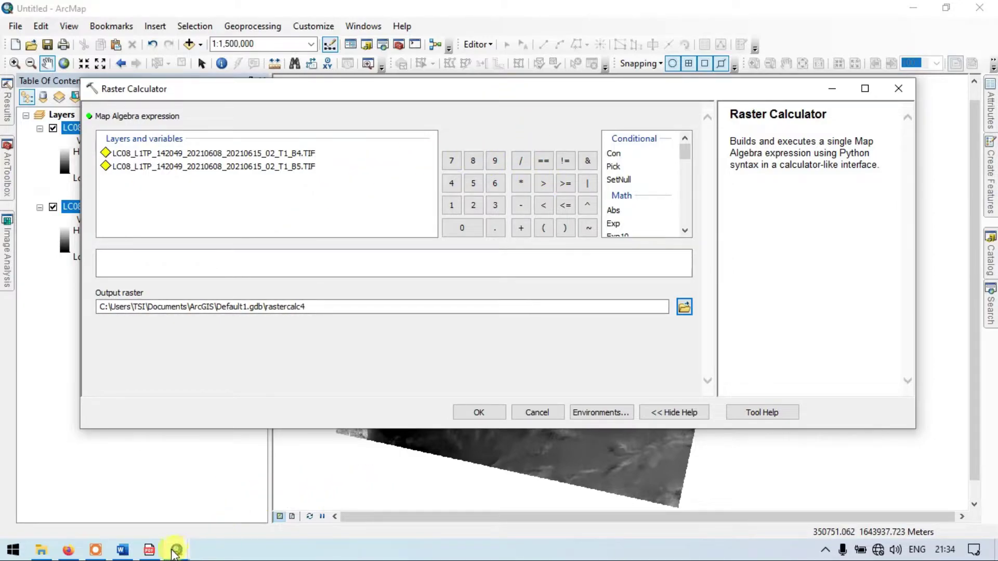
click(121, 550)
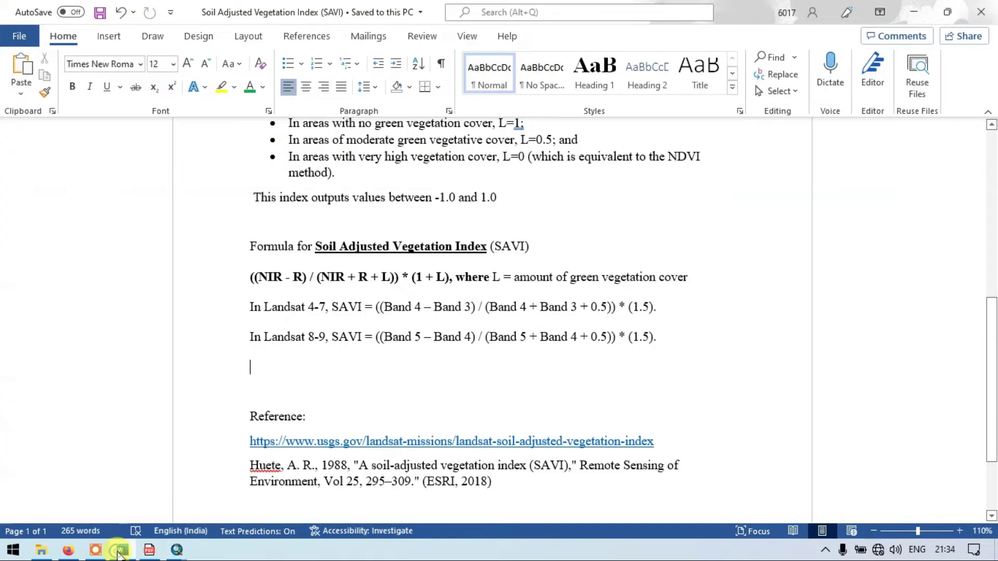